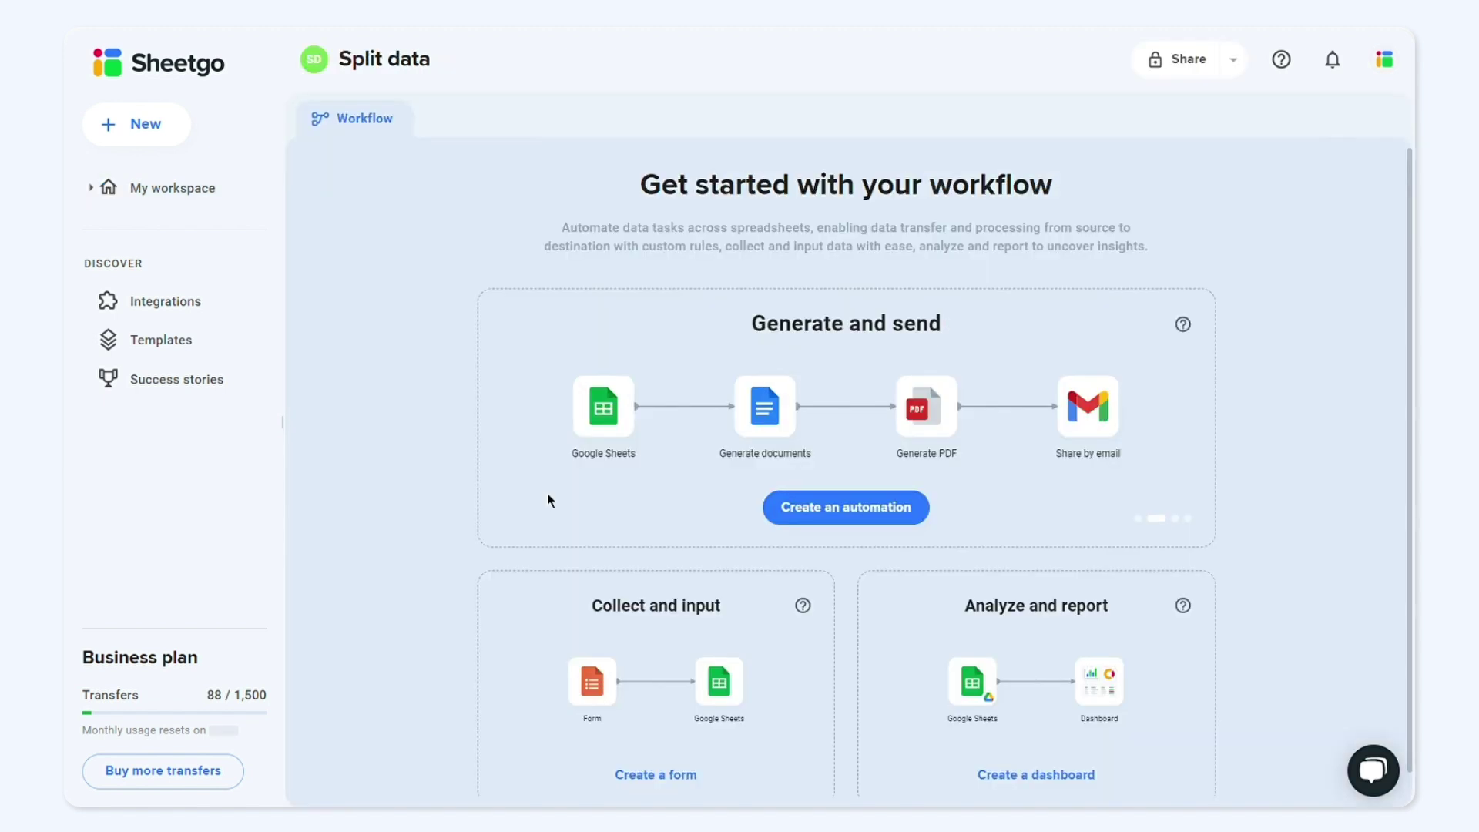
Step: Create a Google Sheets automation using the Sales spreadsheet's Sales data tab as source
{"action": "left_click", "coordinate": [818, 519]}
{"action": "left_click", "coordinate": [526, 476]}
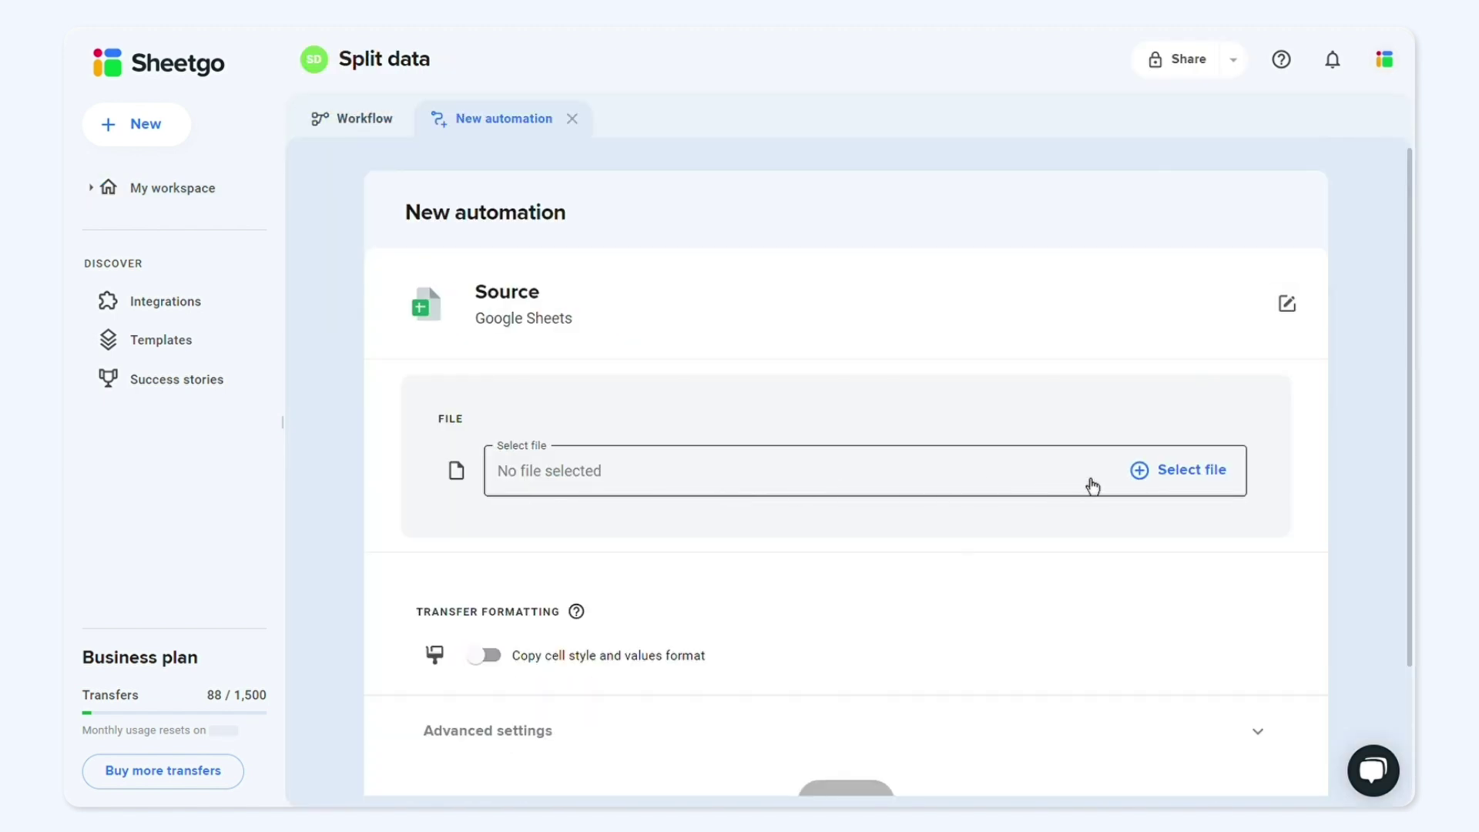
{"action": "left_click", "coordinate": [1091, 548]}
{"action": "left_click", "coordinate": [1160, 594]}
{"action": "scroll", "coordinate": [1149, 610], "scroll_direction": "down", "scroll_amount": 2}
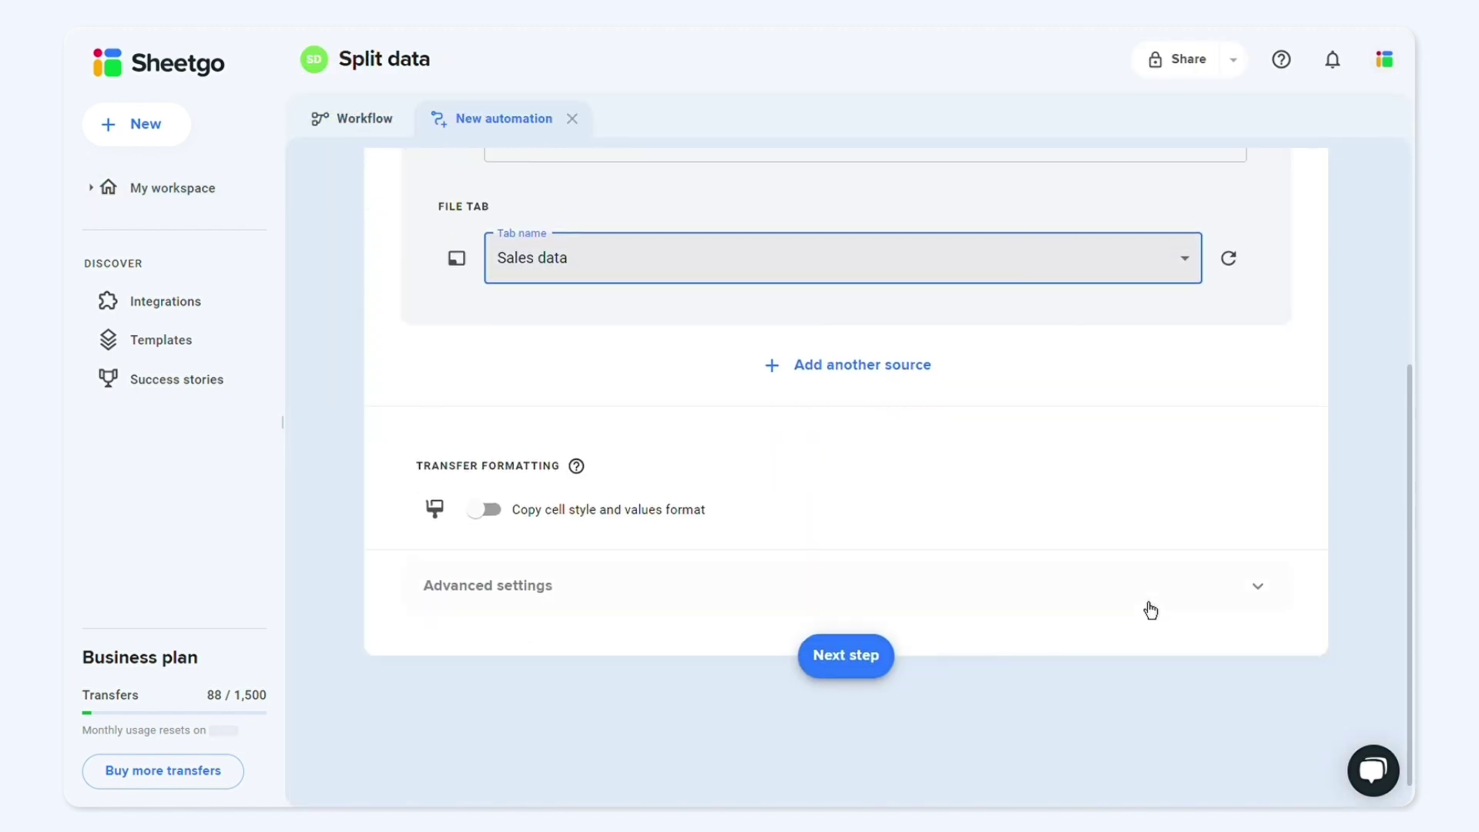
{"action": "left_click", "coordinate": [879, 669]}
Step: Choose Split and divide the rows by Column G: Representative, then continue to destination
{"action": "left_click", "coordinate": [448, 490]}
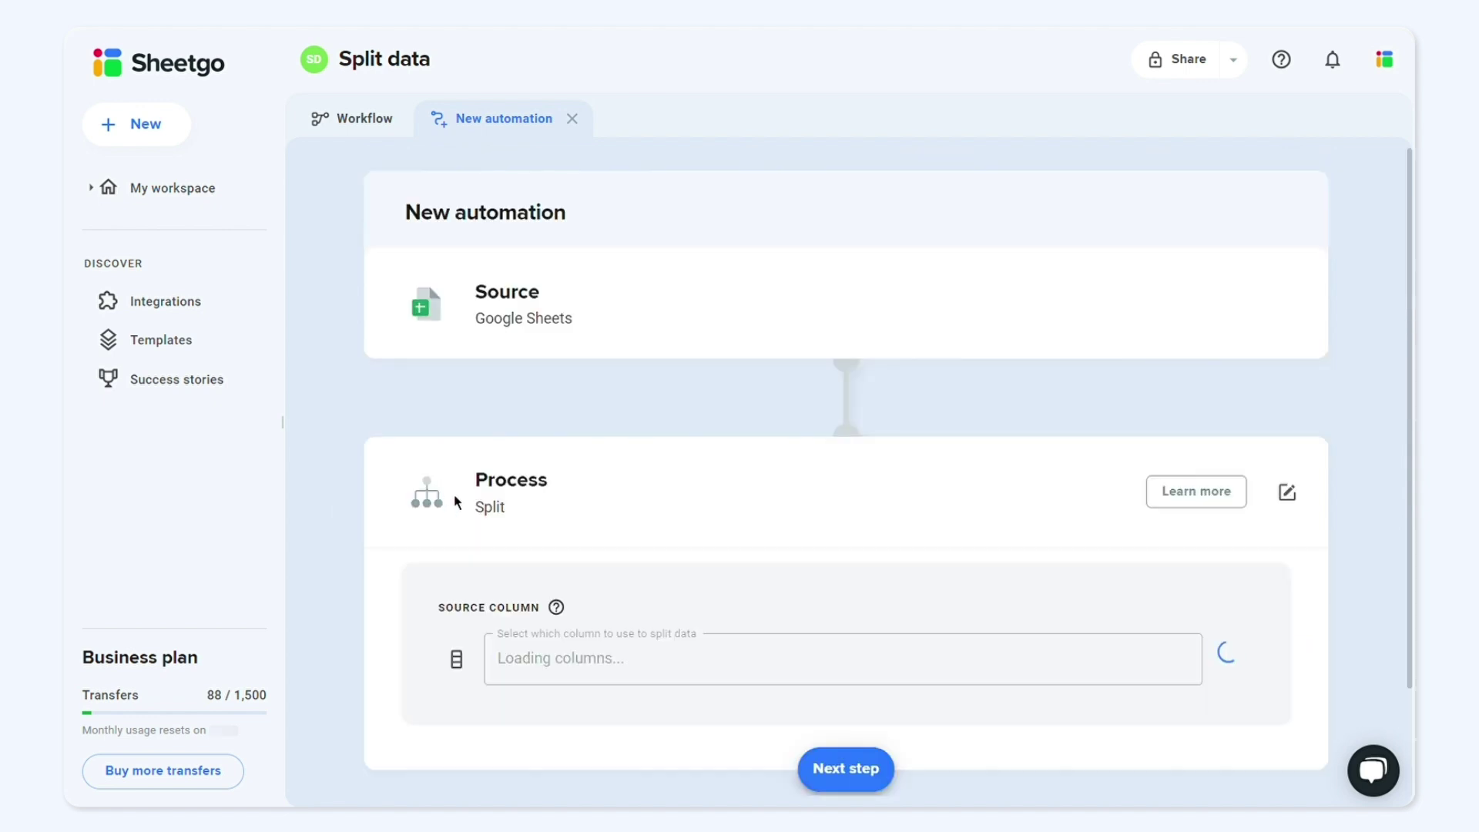
{"action": "left_click", "coordinate": [1177, 661]}
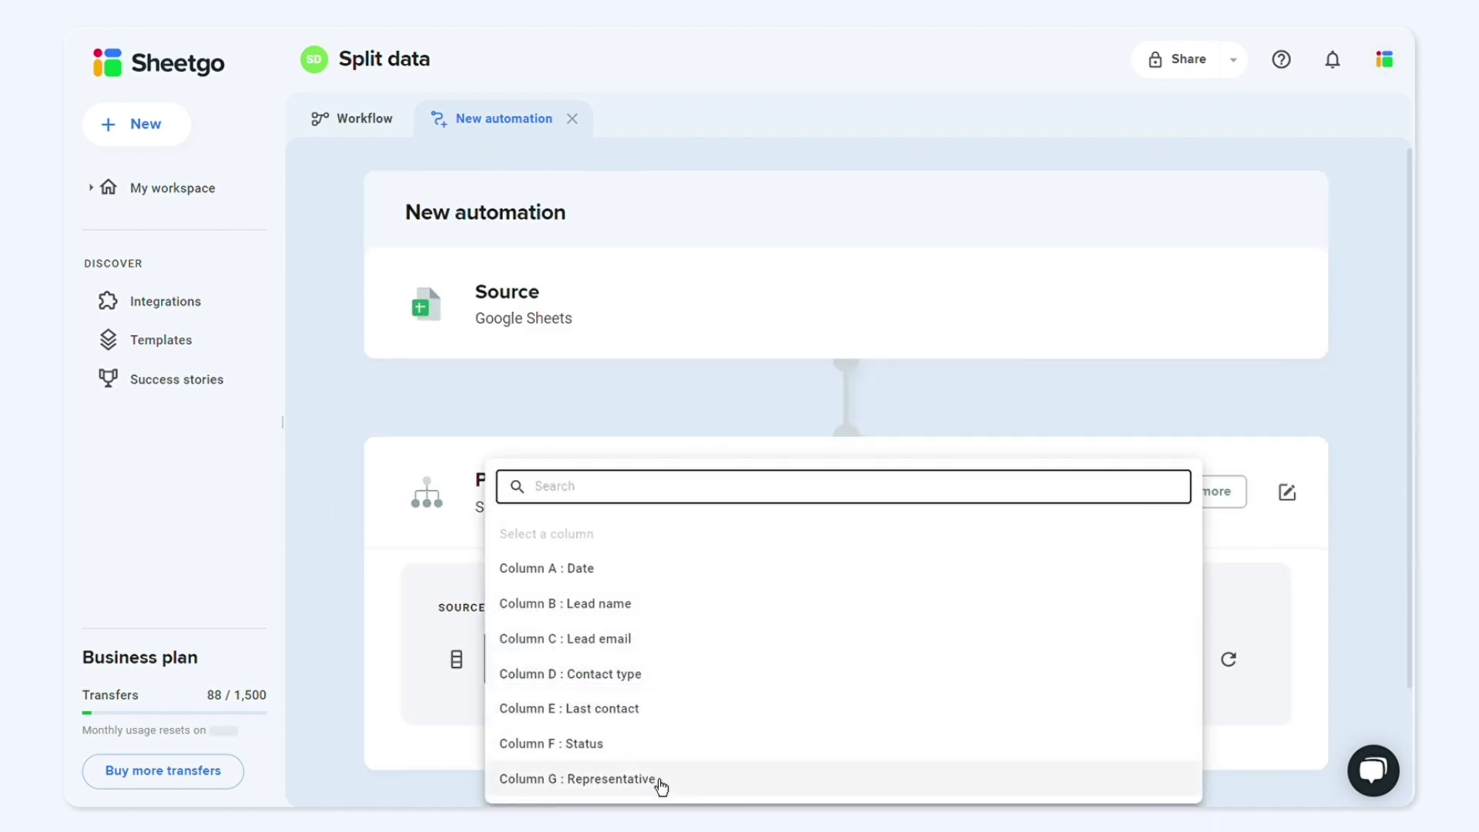
{"action": "left_click", "coordinate": [1044, 781]}
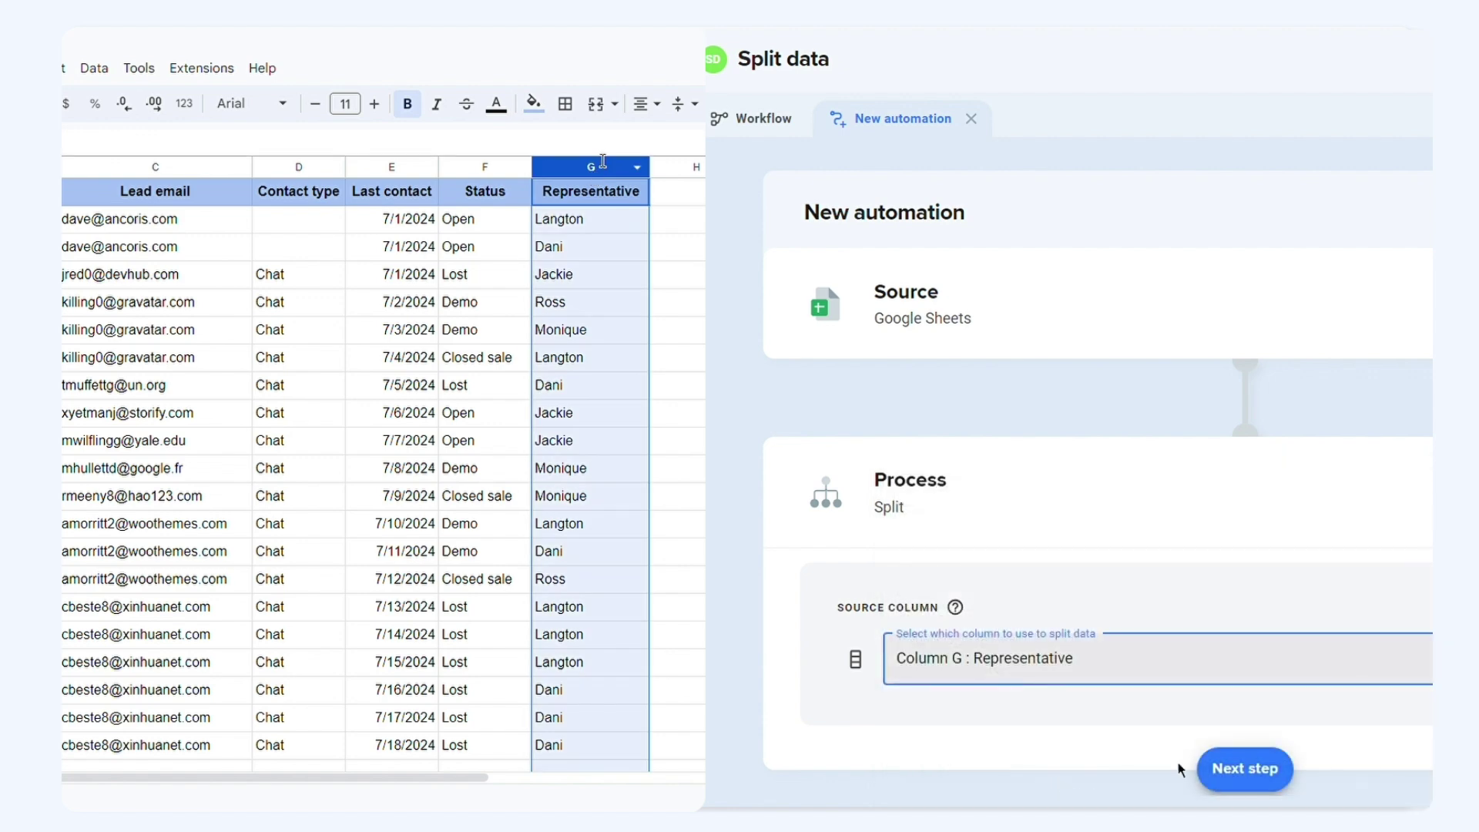
{"action": "left_click", "coordinate": [1213, 769]}
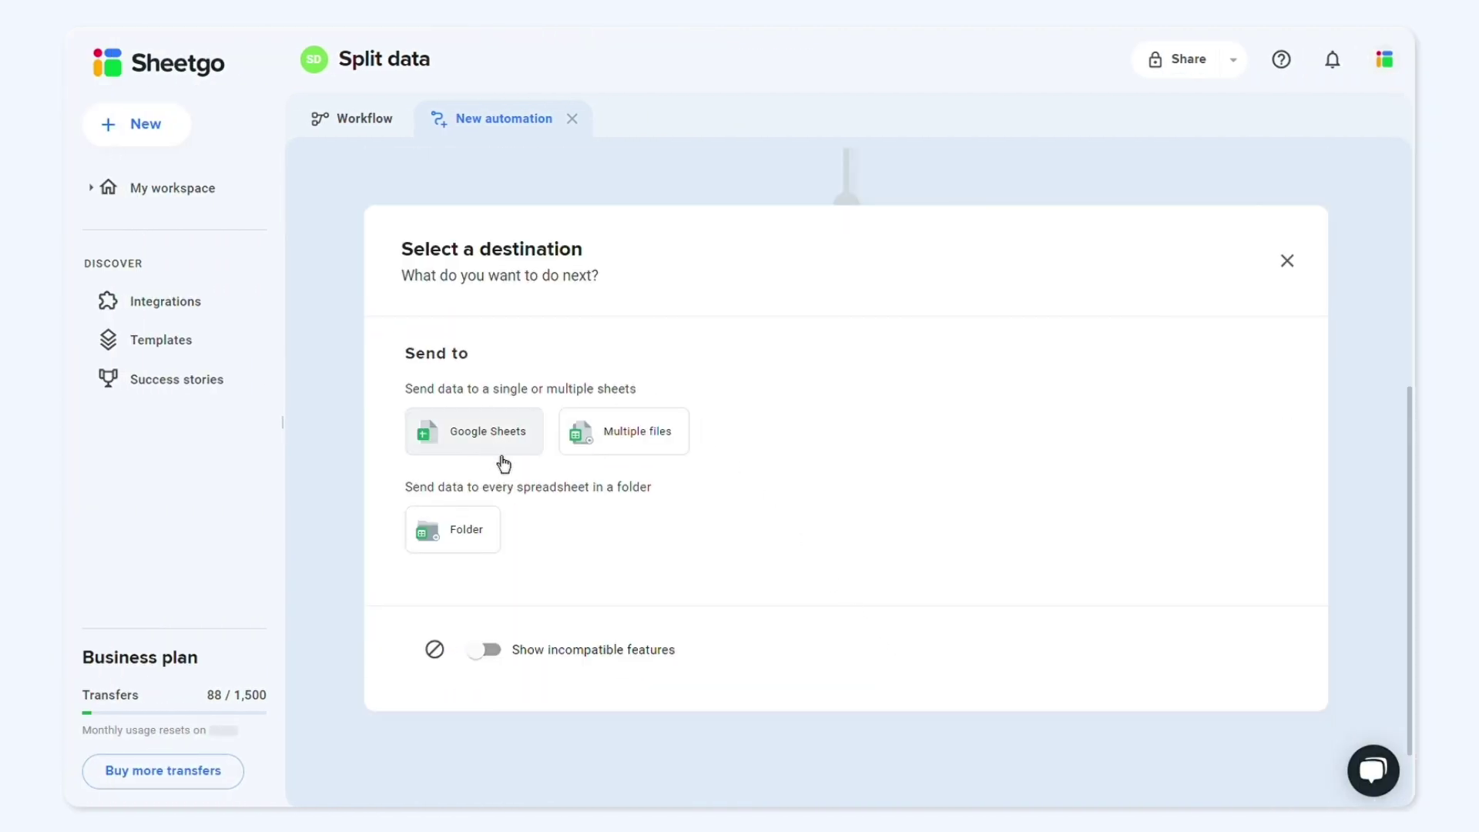
Step: Set a folder destination named Sales data with the tab name Data
{"action": "left_click", "coordinate": [485, 540]}
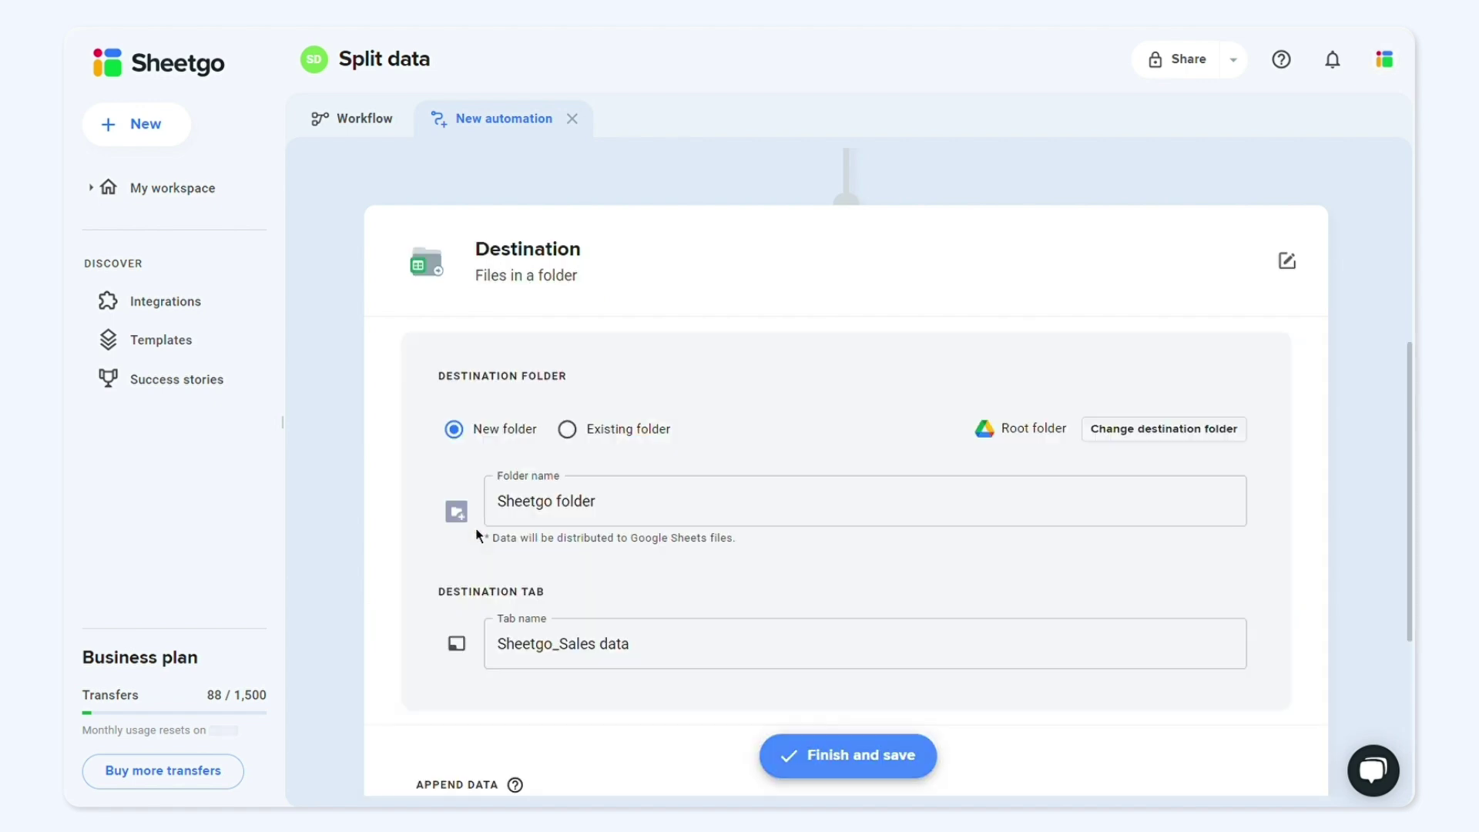
{"action": "left_click", "coordinate": [649, 518]}
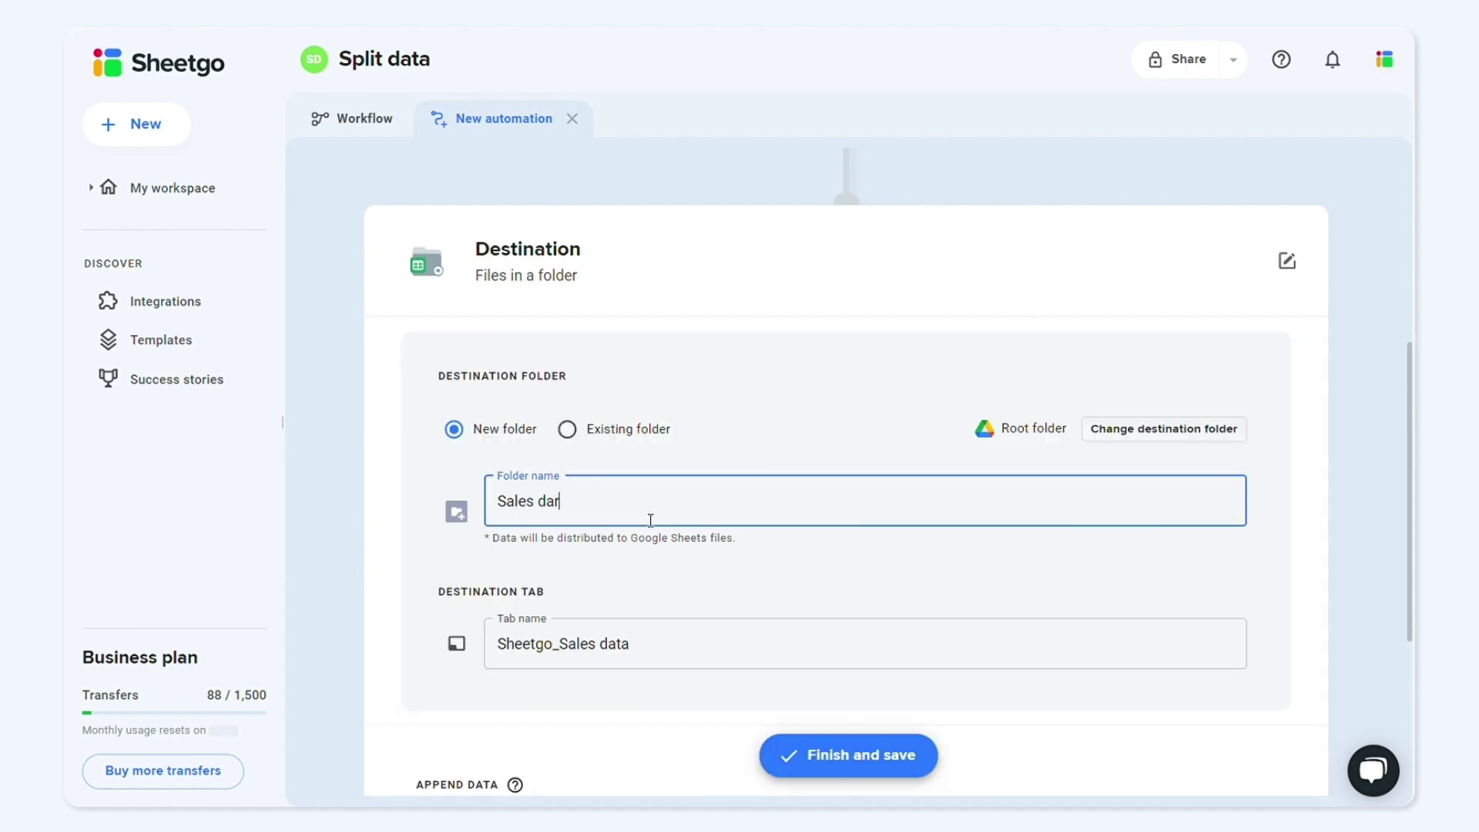
{"action": "left_click", "coordinate": [687, 650]}
{"action": "key", "text": "ctrl+a"}
{"action": "type", "text": "Data"}
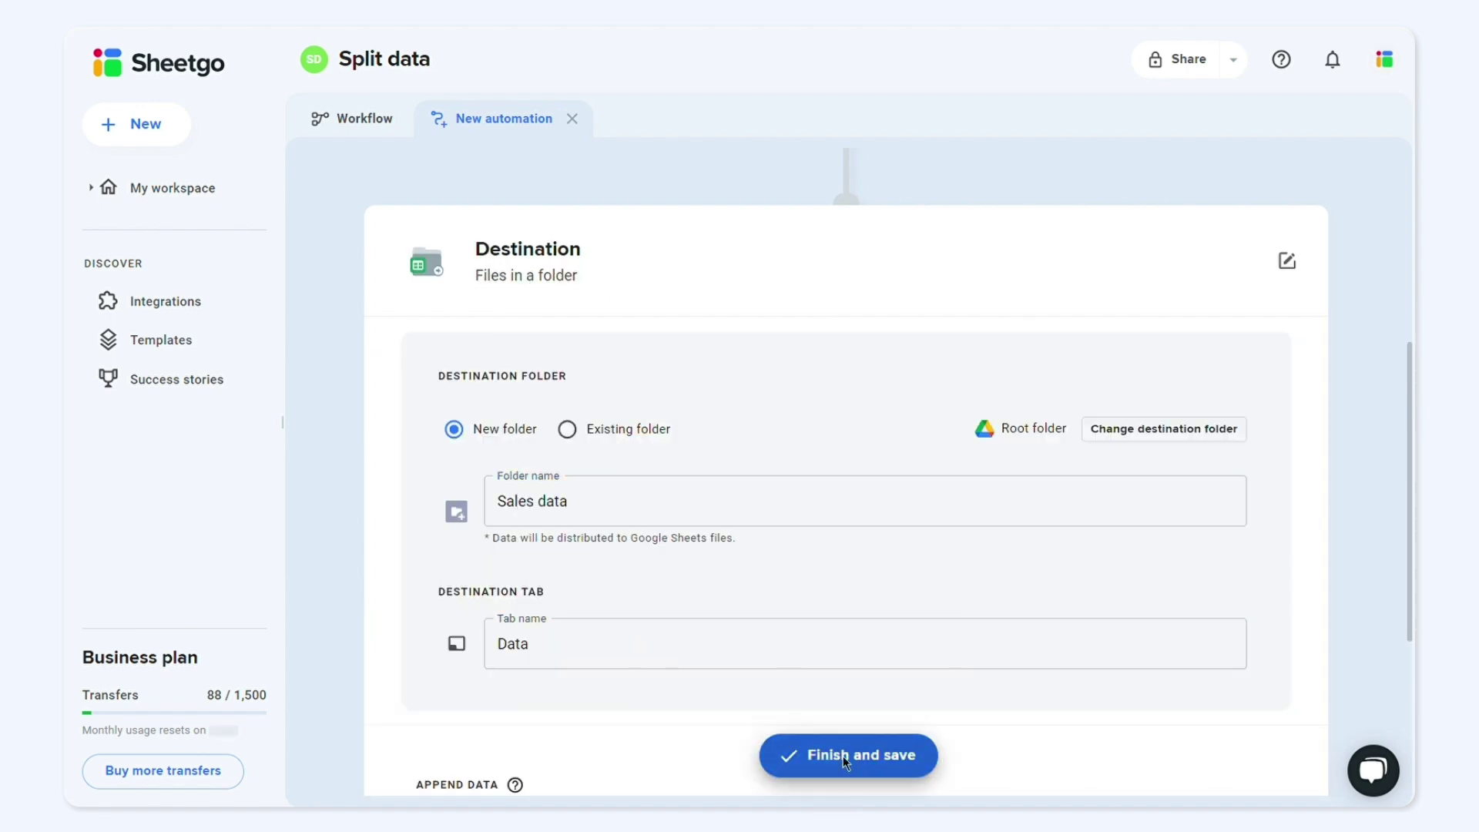
Step: Save the automation and check the per-representative files in the Sales data folder
{"action": "left_click", "coordinate": [843, 756]}
{"action": "left_click", "coordinate": [924, 457]}
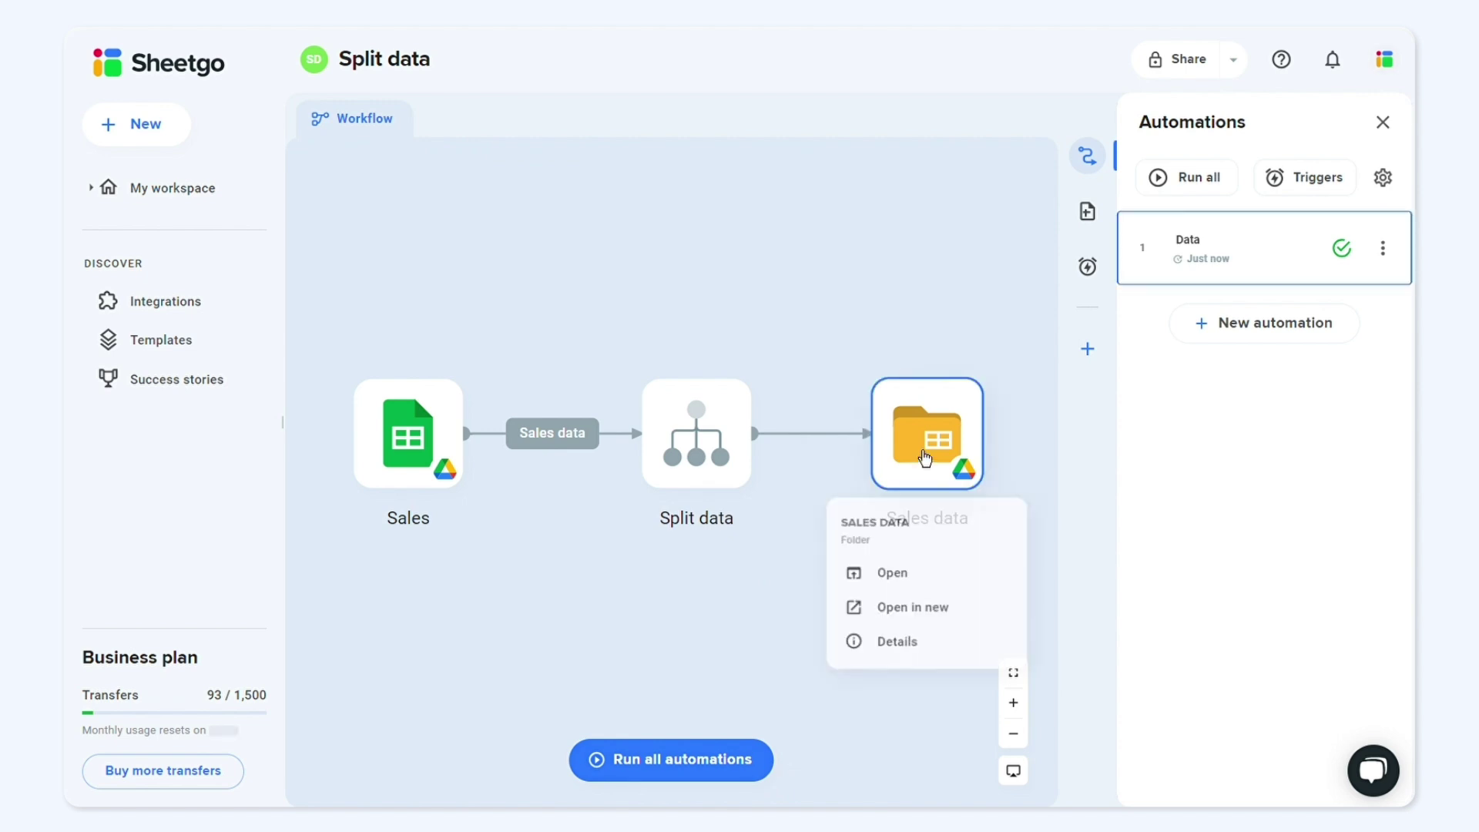
{"action": "left_click", "coordinate": [927, 575]}
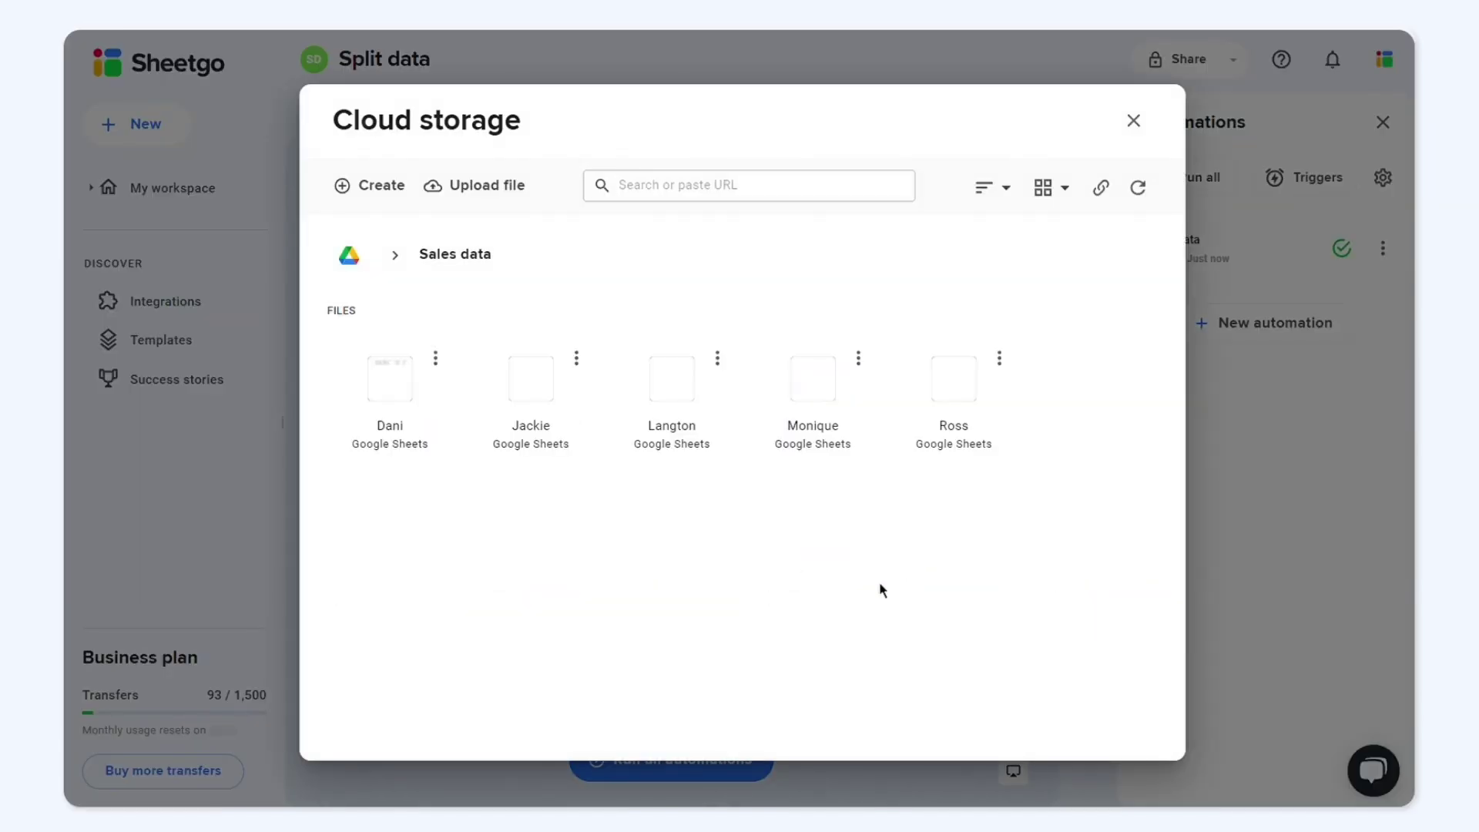
{"action": "left_click", "coordinate": [1132, 123]}
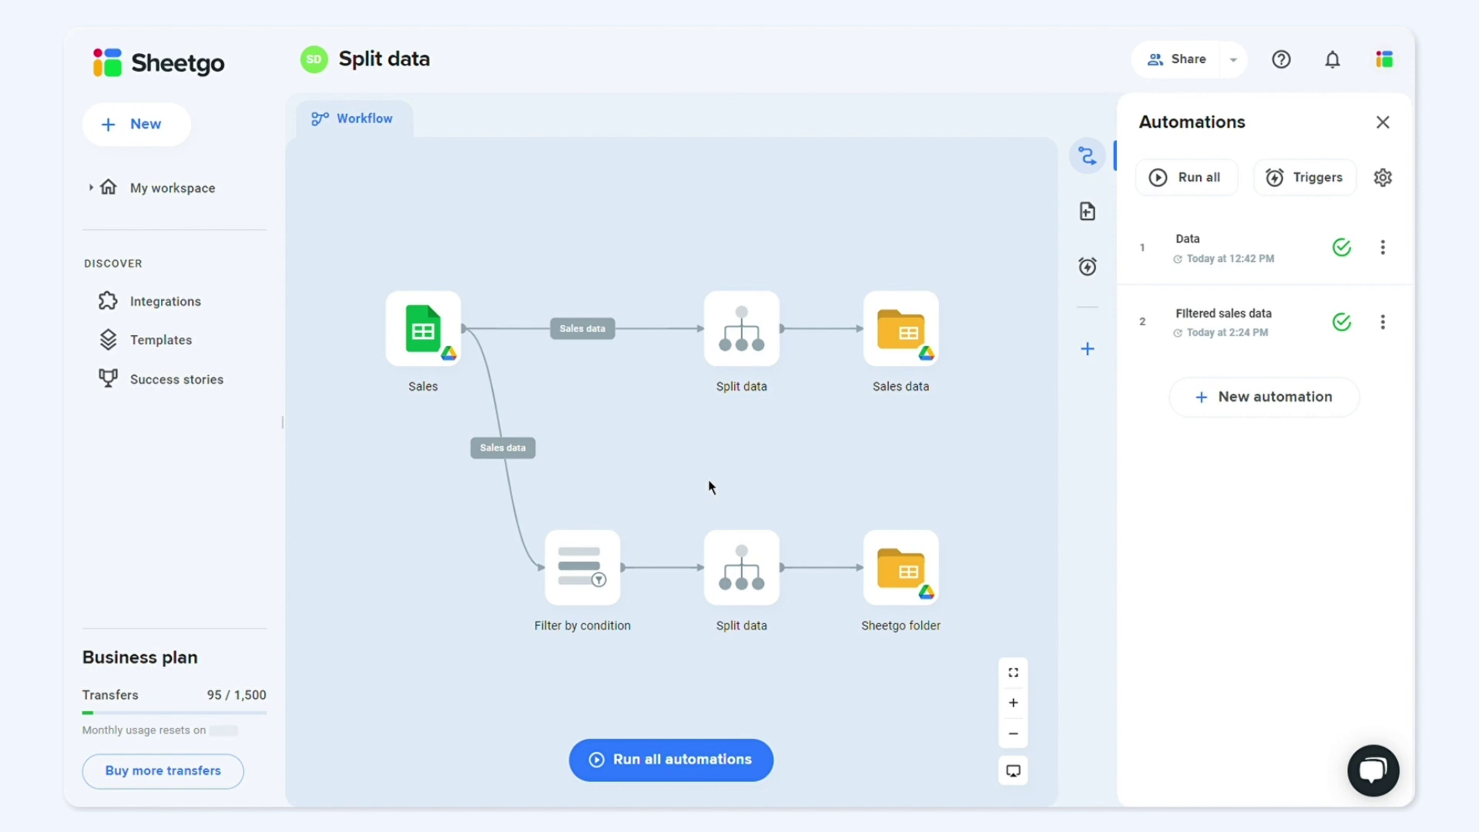
Step: Enable Run automatically for the daily 4:00–5:00 PM schedule and save the trigger
{"action": "left_click", "coordinate": [1287, 179]}
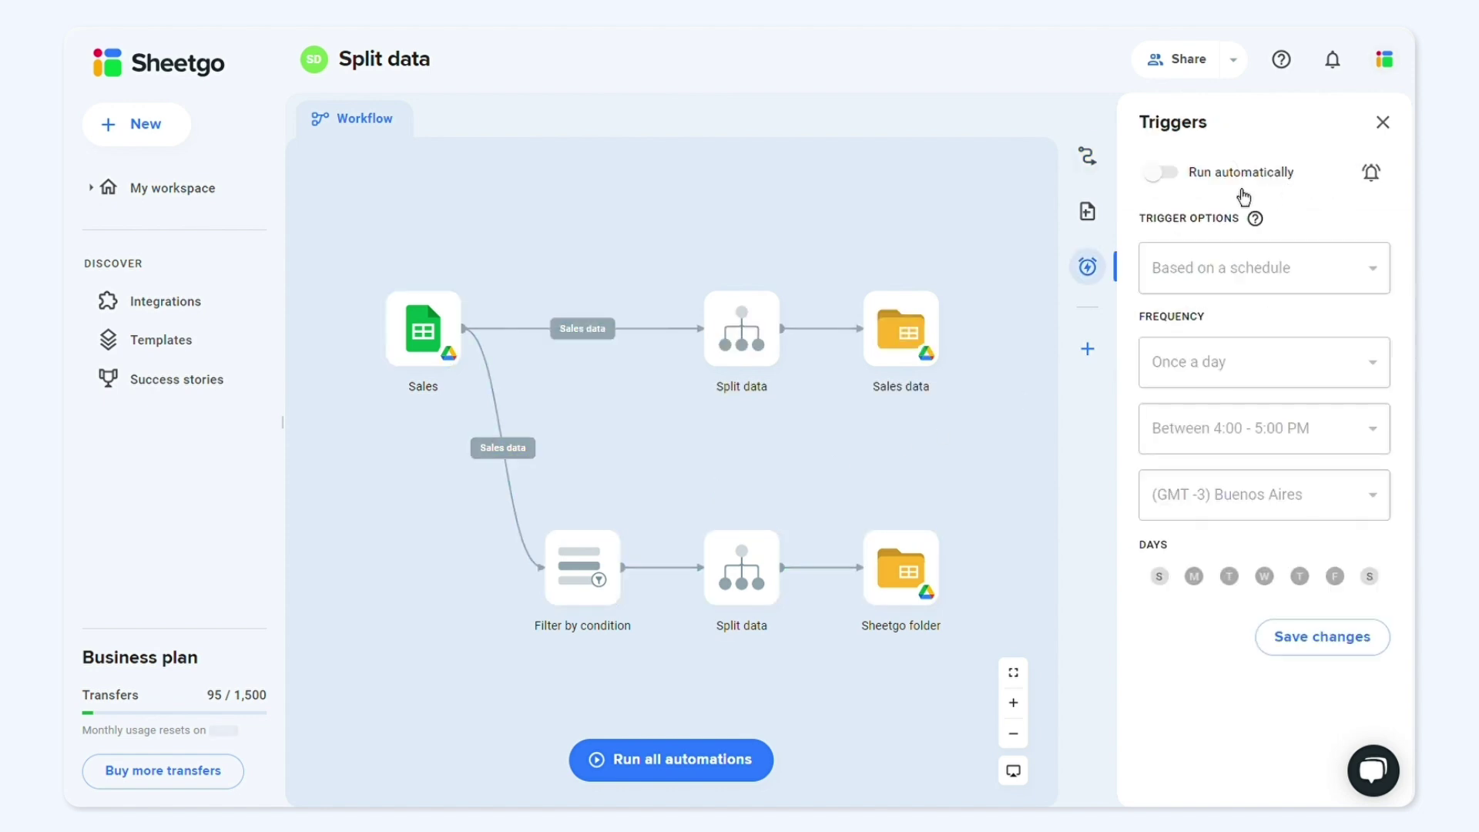
{"action": "left_click", "coordinate": [1237, 182]}
{"action": "left_click", "coordinate": [1299, 740]}
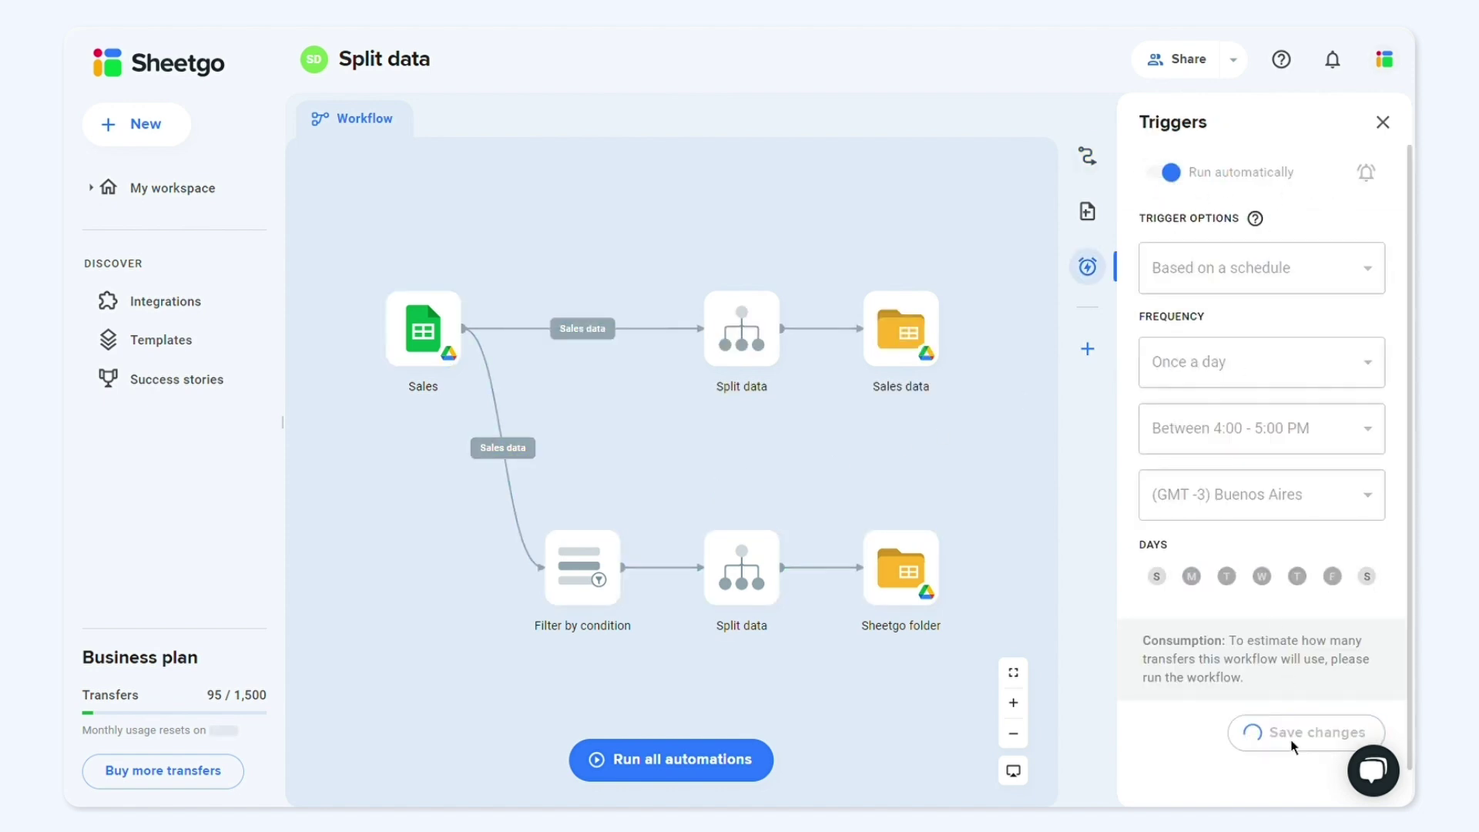